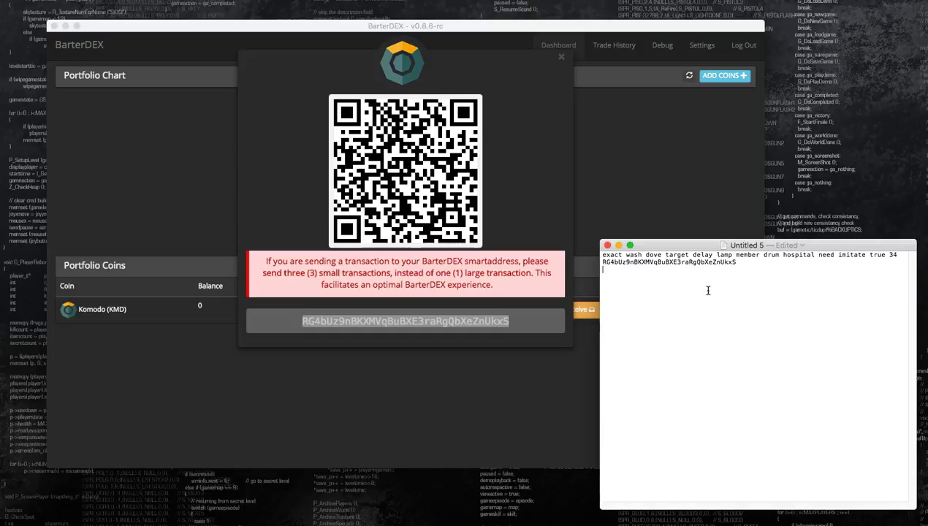
Note the transfer amounts 1, 1.2 and 0.01 below the address in the text document and switch to the Agama wallet.
text(1 1.2 0.01)
click(625, 345)
key(super+Tab)
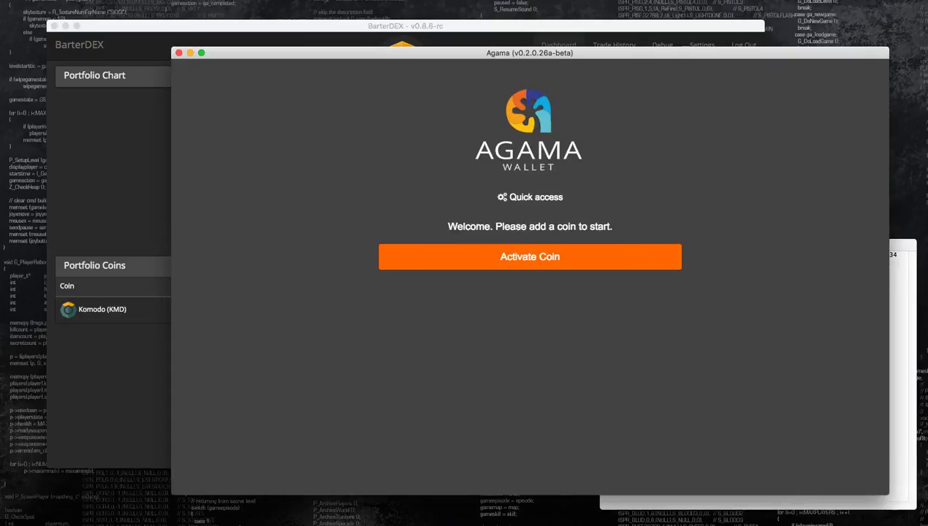
Activate the Komodo (KMD) coin in Lite (SPV) Mode.
click(534, 252)
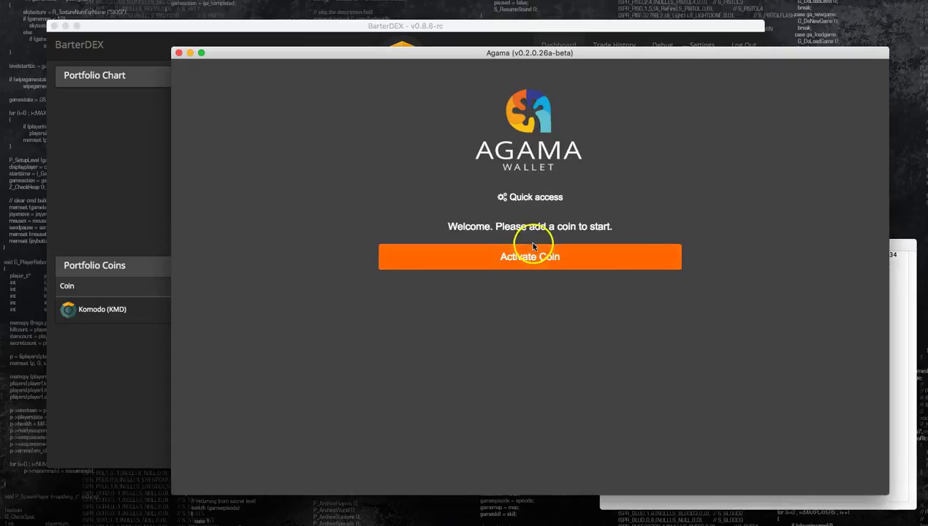
click(481, 223)
click(443, 239)
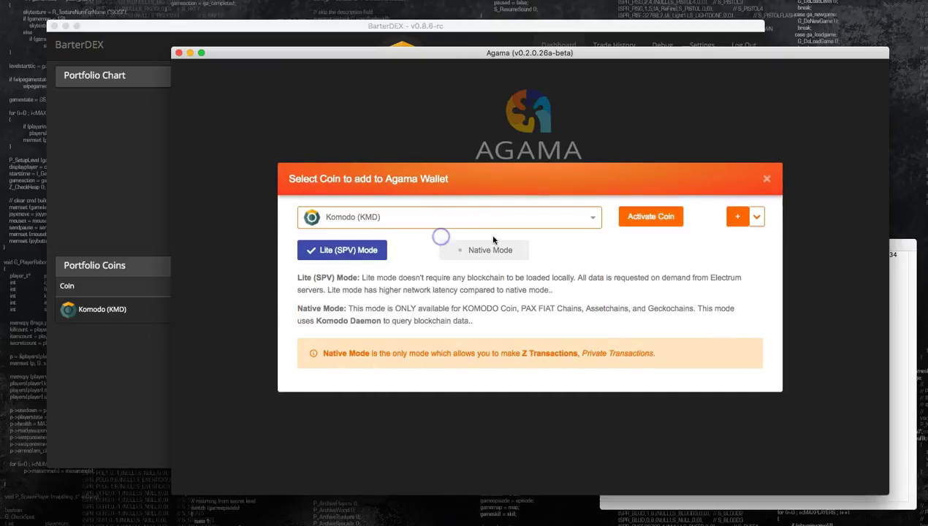
click(654, 221)
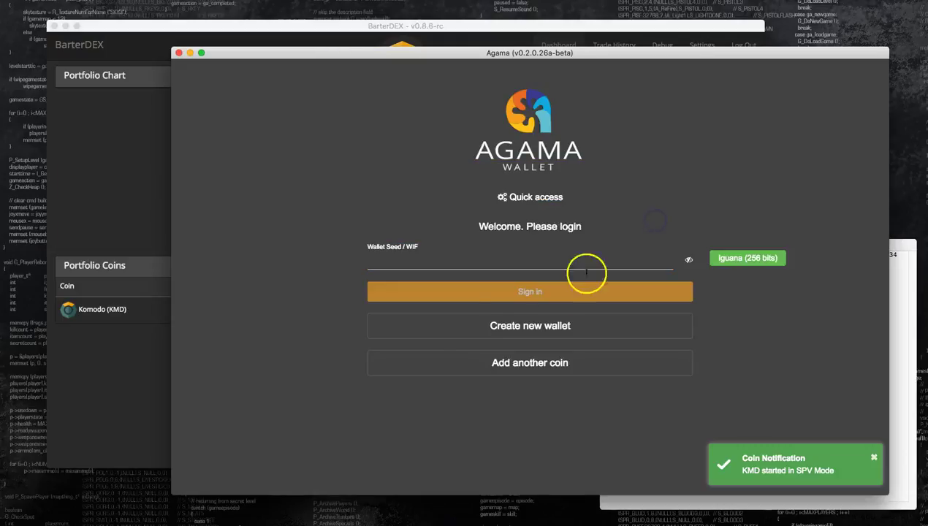
Paste the wallet seed into the Wallet Seed / WIF field and sign in.
right_click(388, 261)
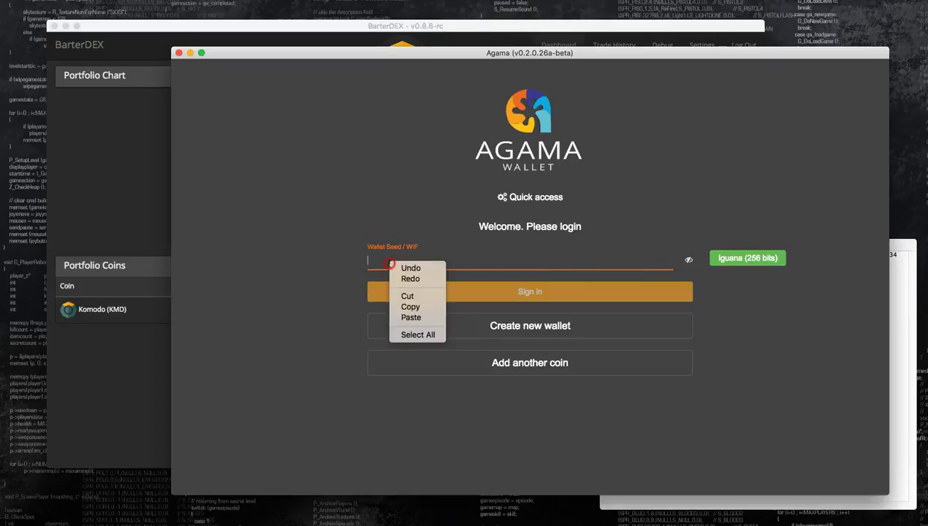
click(411, 318)
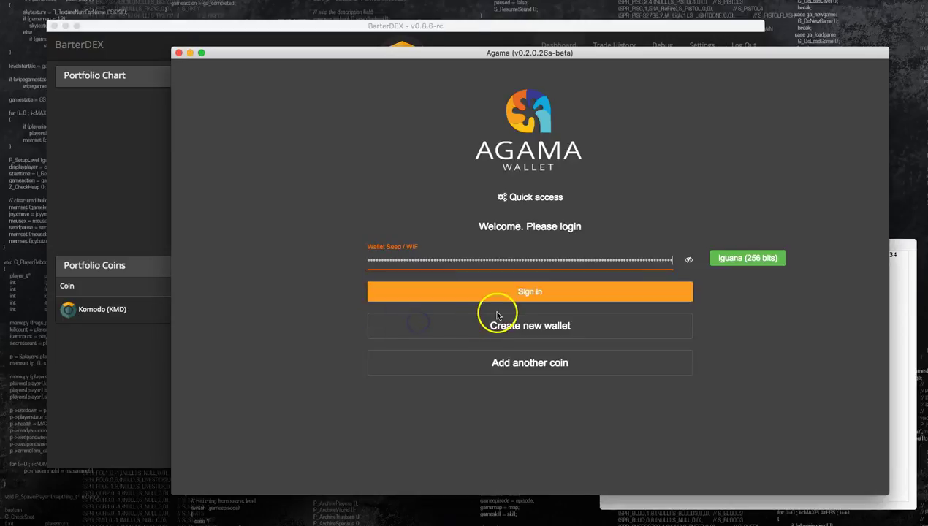
click(532, 291)
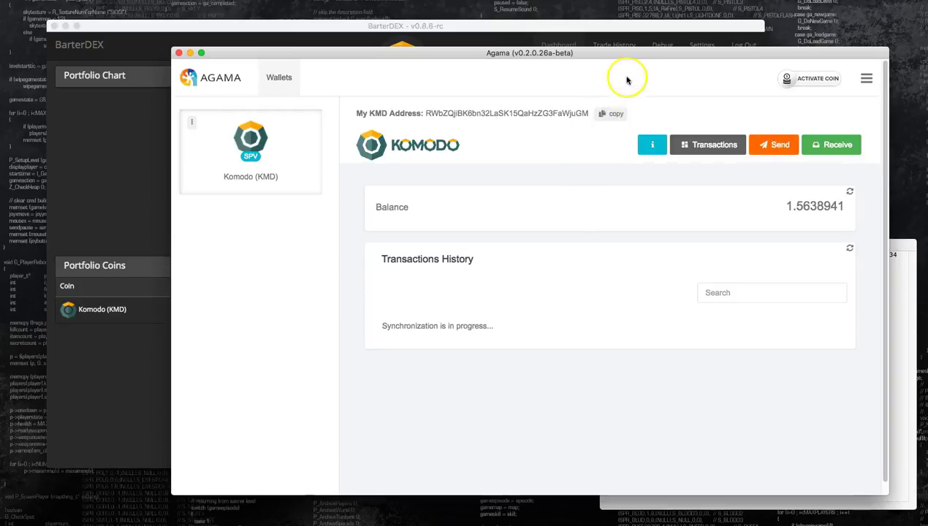
Move the wallet window aside and copy the Komodo receive address from BarterDEX.
drag(627, 53, 648, 29)
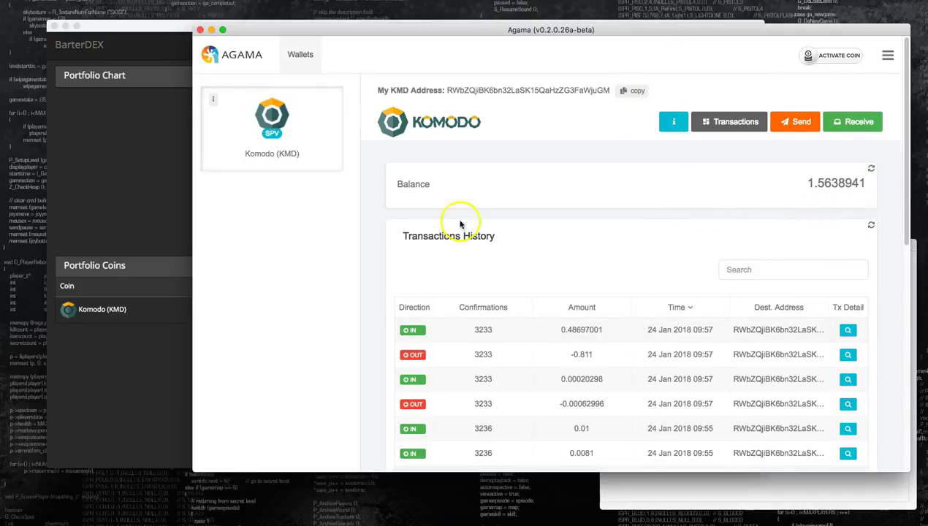
click(117, 184)
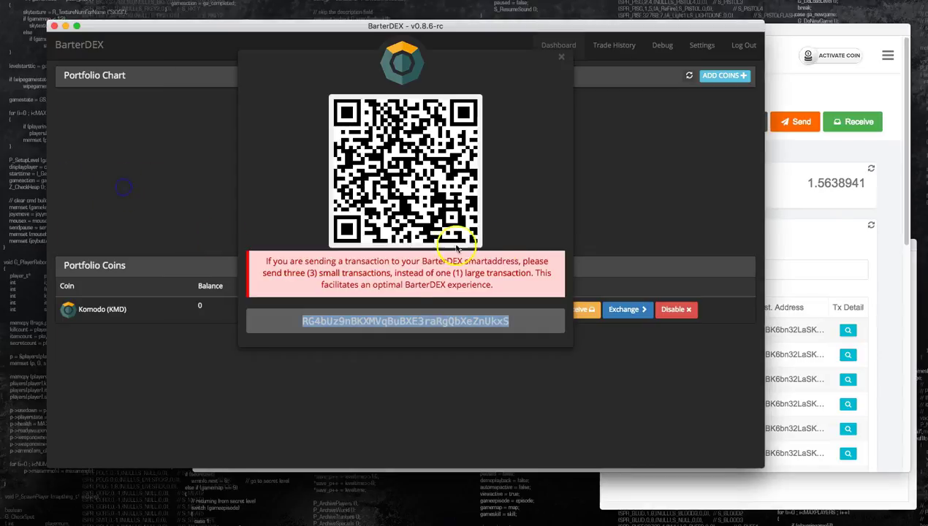
right_click(429, 325)
click(437, 341)
Return to Agama, send 1 KMD to the copied BarterDEX address and confirm the transaction.
click(872, 227)
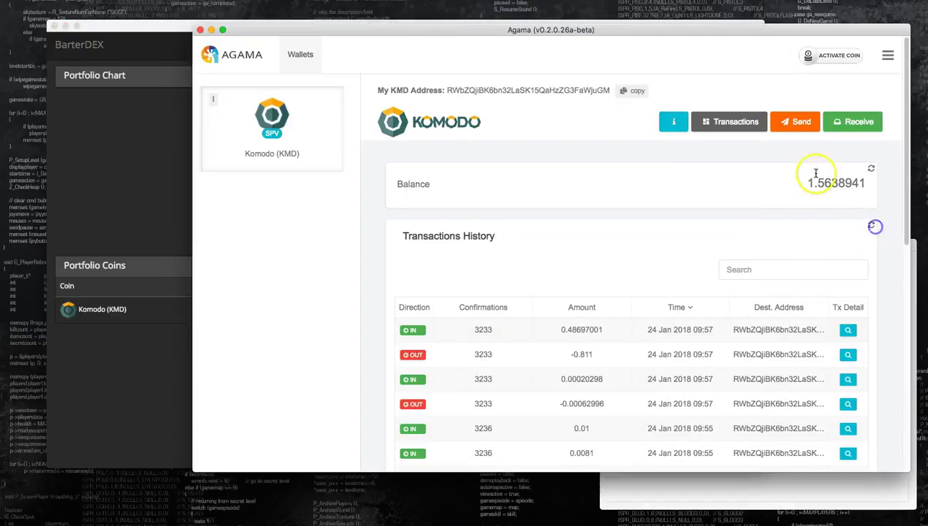
click(795, 122)
right_click(489, 352)
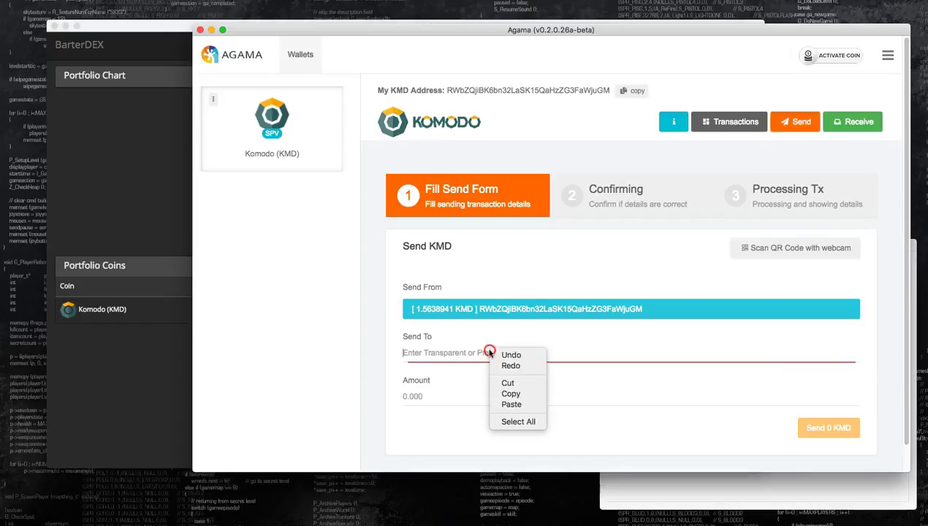
click(511, 404)
click(468, 392)
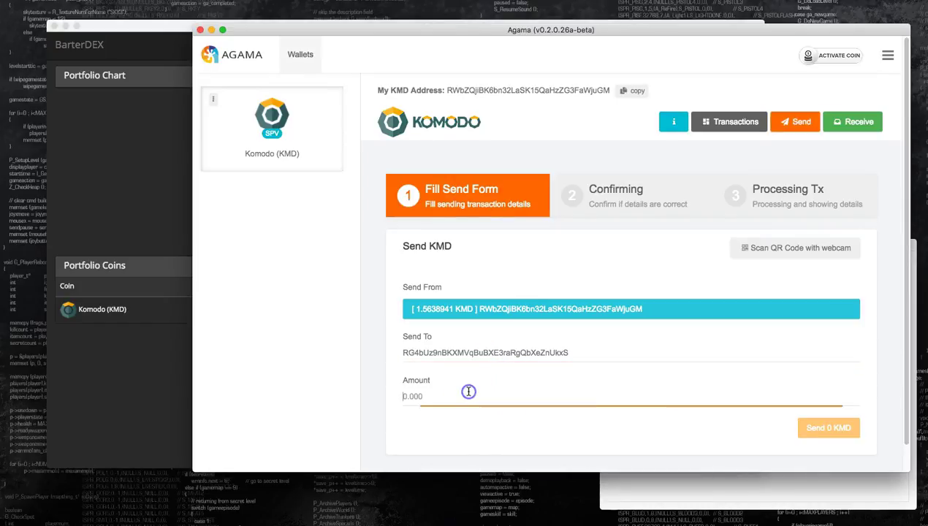
text(1)
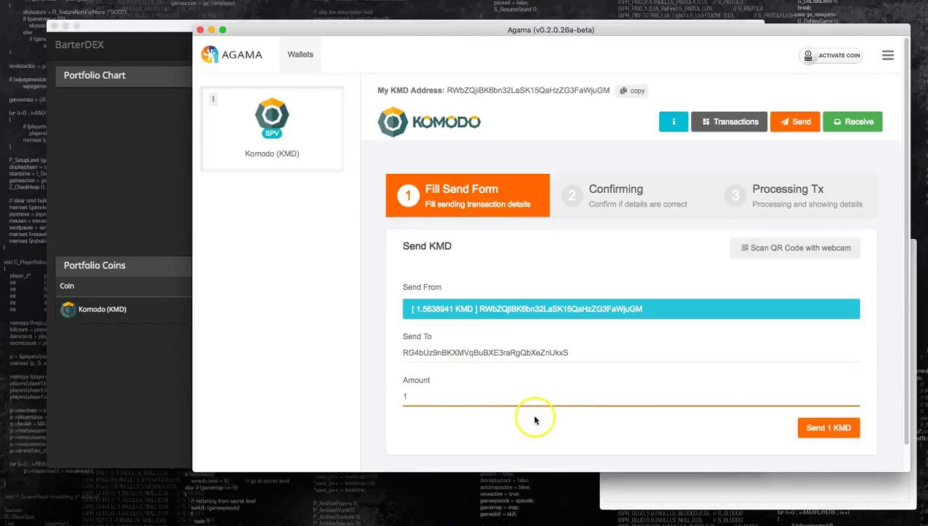
click(829, 428)
click(842, 338)
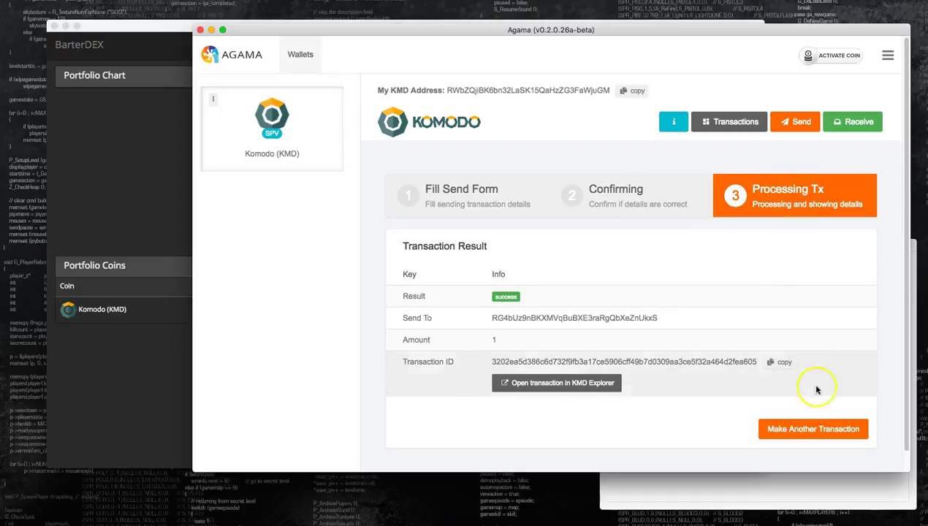
Make another transaction sending 0.01 KMD to the same BarterDEX address and confirm it.
click(812, 429)
click(417, 354)
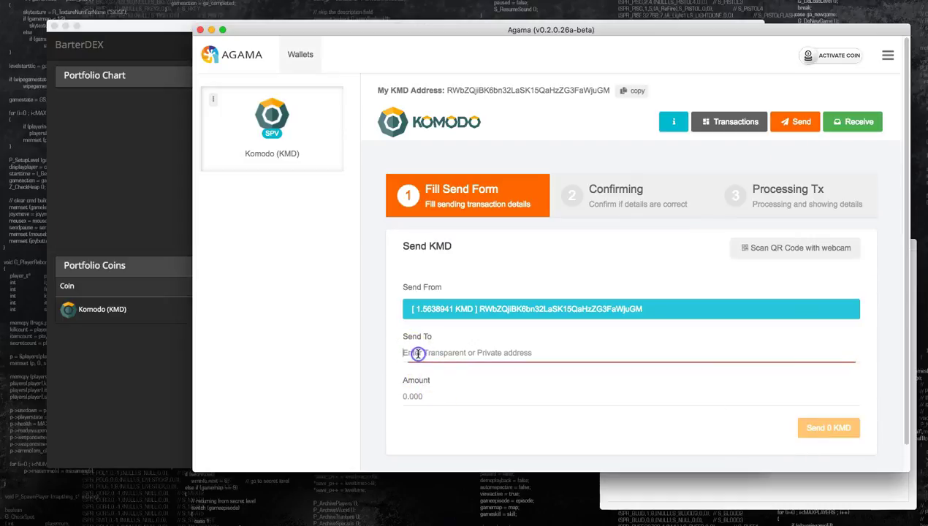
right_click(417, 354)
click(441, 409)
click(433, 391)
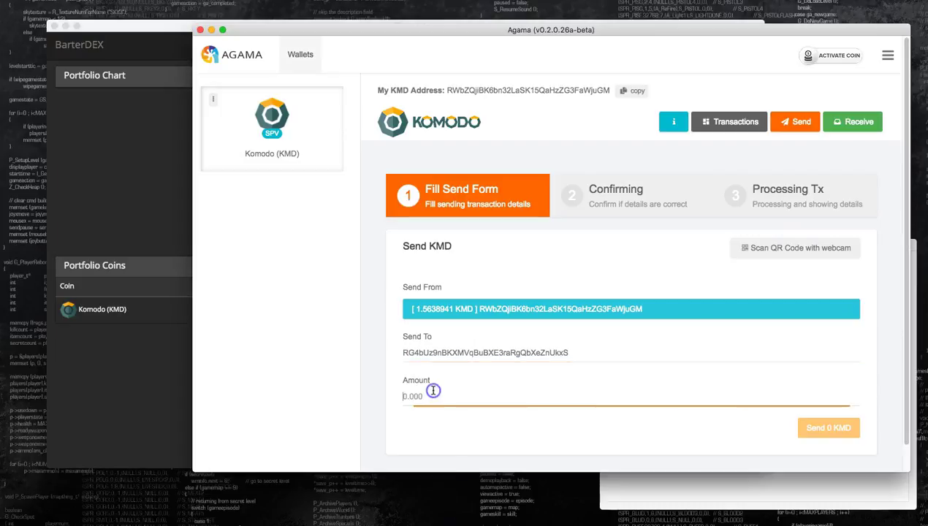
text(0.01)
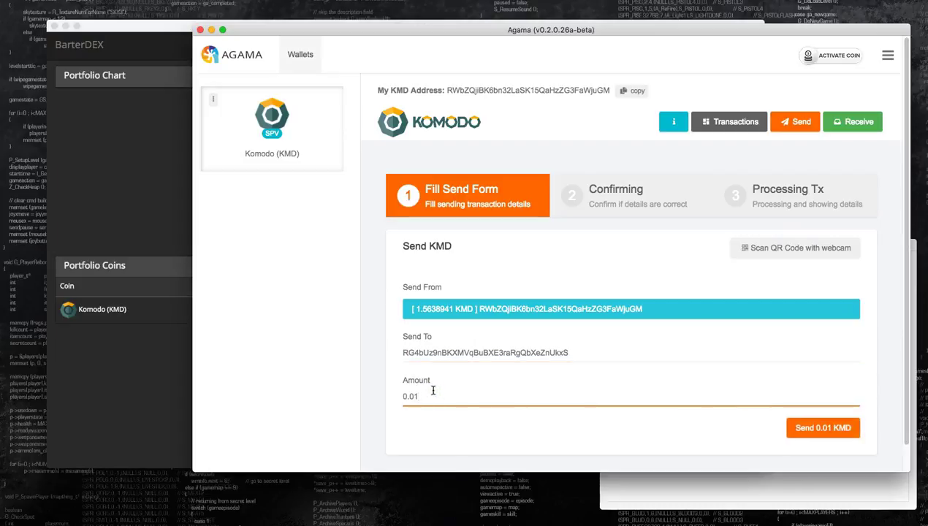
click(816, 427)
click(840, 330)
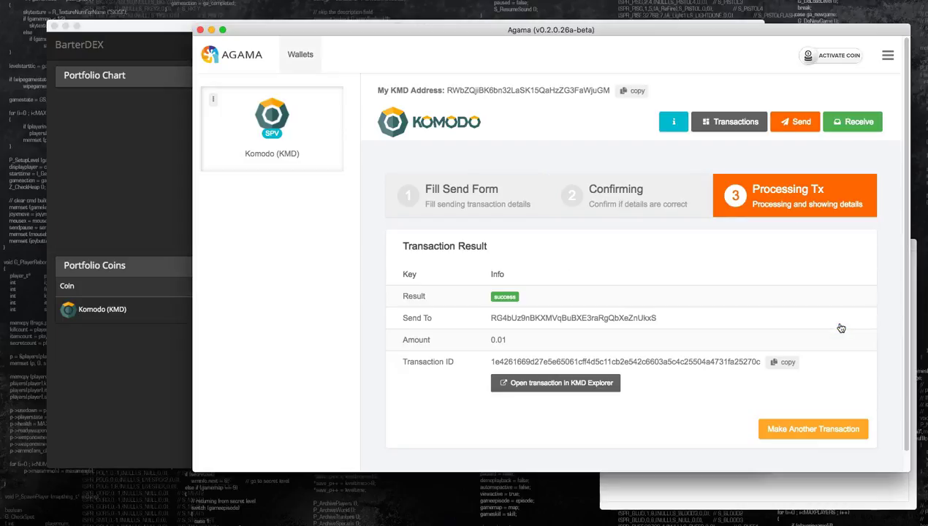
Leave the finished transaction, return to the KMD transaction history and refresh the balance.
click(818, 429)
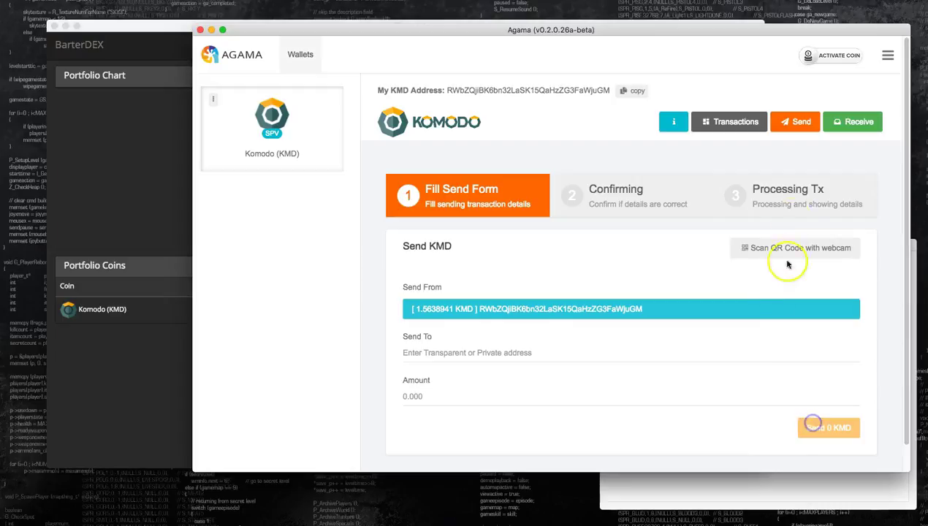
click(736, 125)
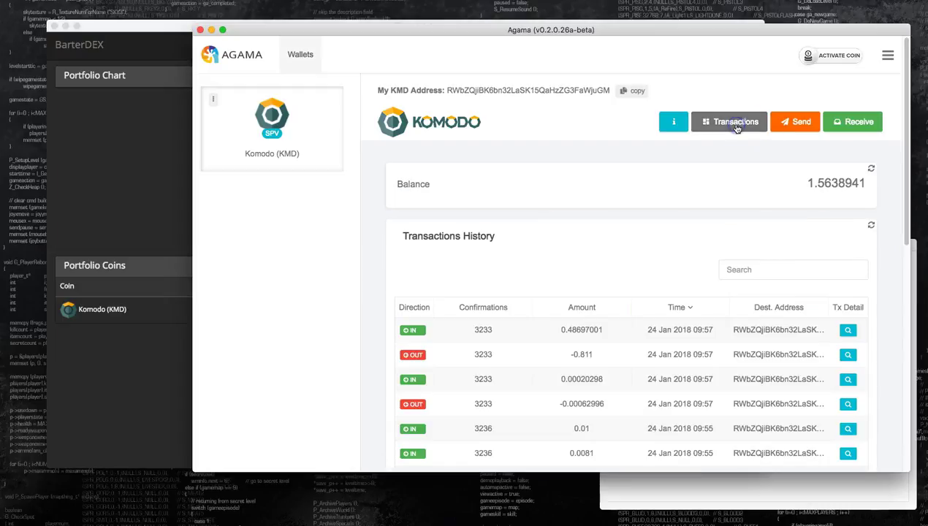
click(871, 169)
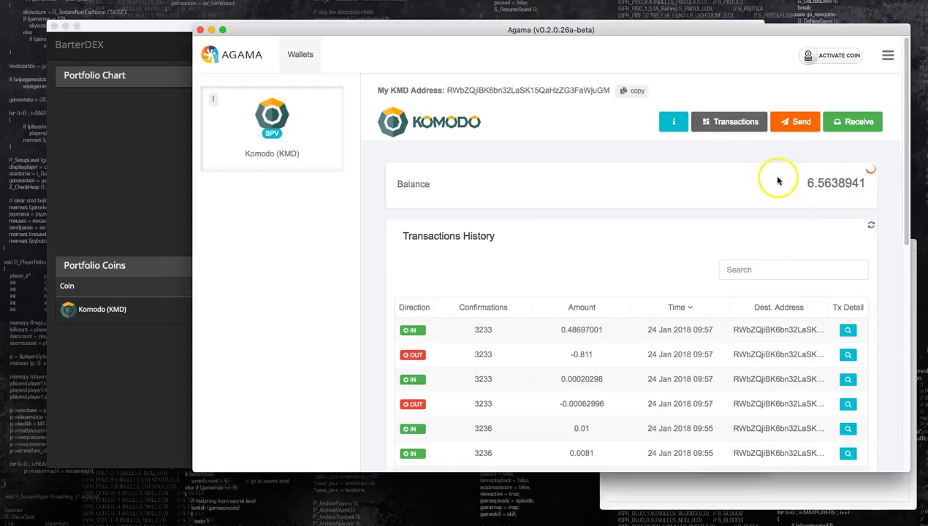
Send 1.2 KMD to the copied BarterDEX address and confirm the transaction.
click(798, 124)
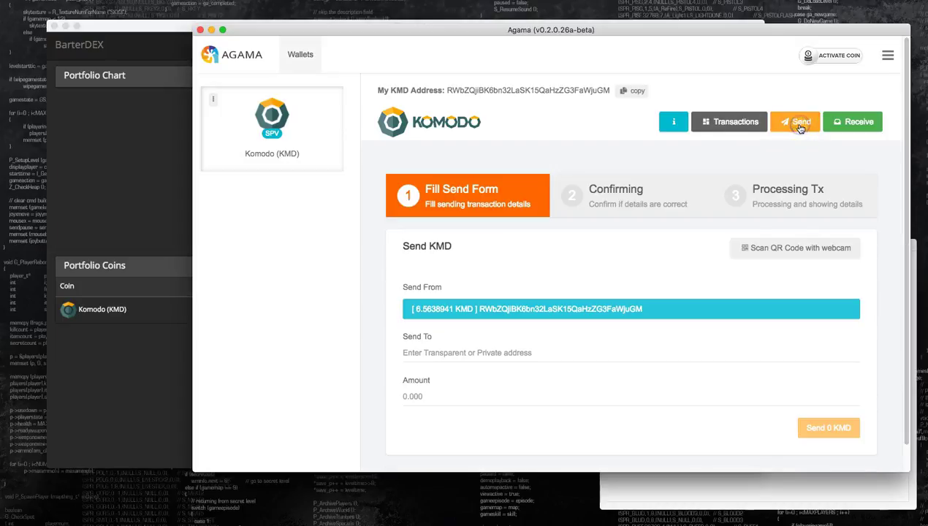
click(468, 354)
right_click(468, 355)
click(491, 408)
click(444, 394)
text(1.2)
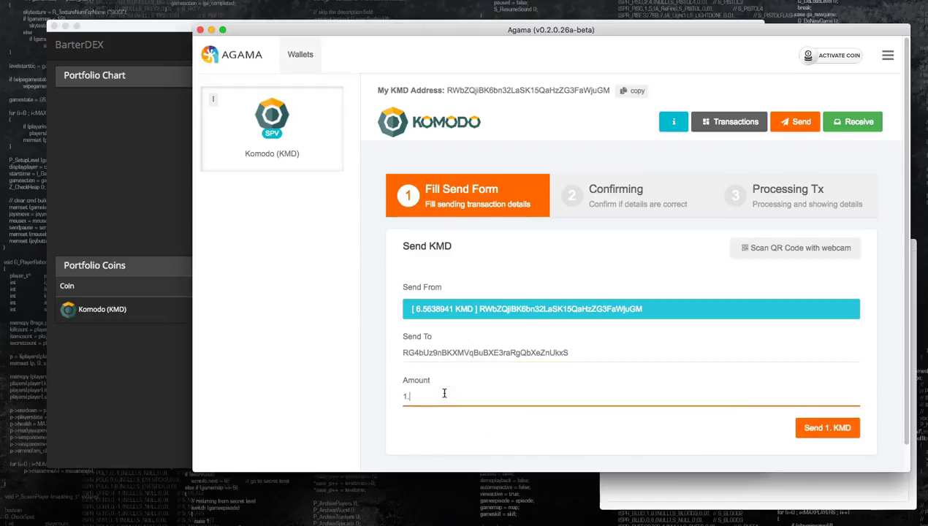
click(828, 431)
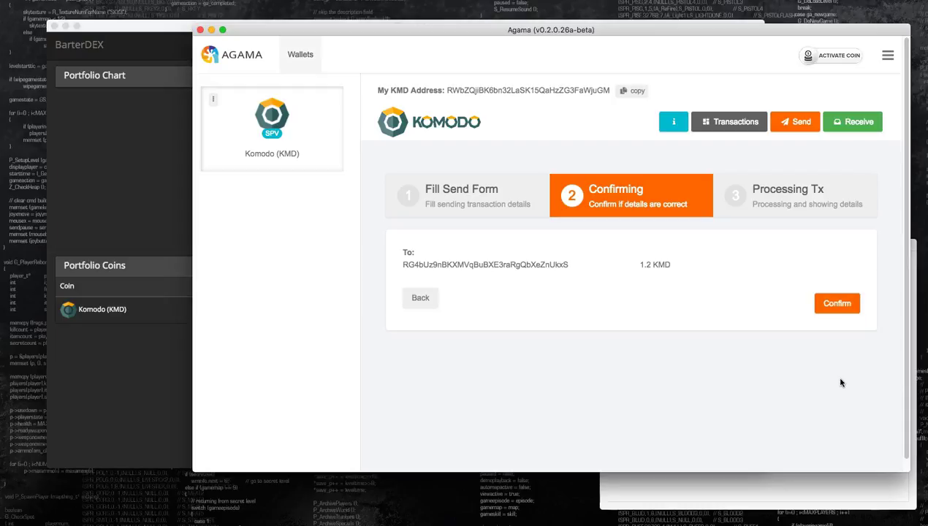
click(837, 304)
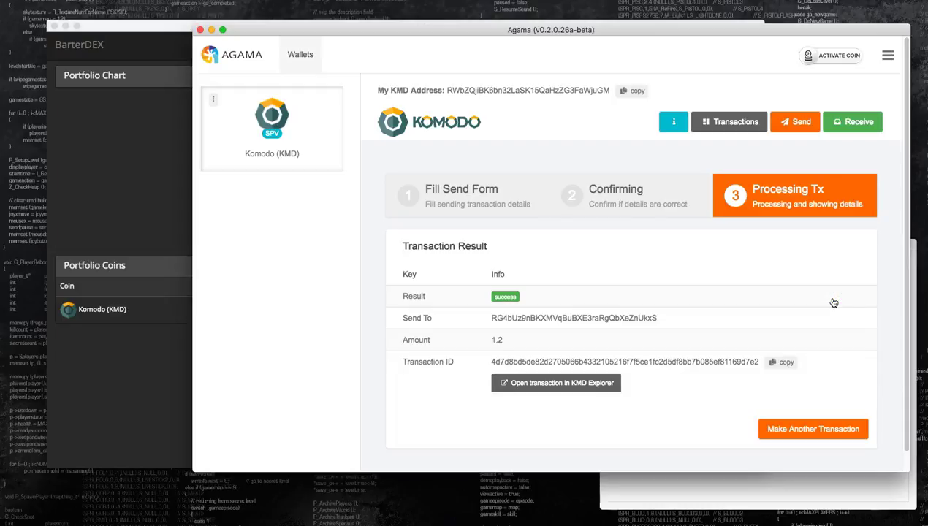
Log out of the Agama wallet completely and close its window.
click(793, 433)
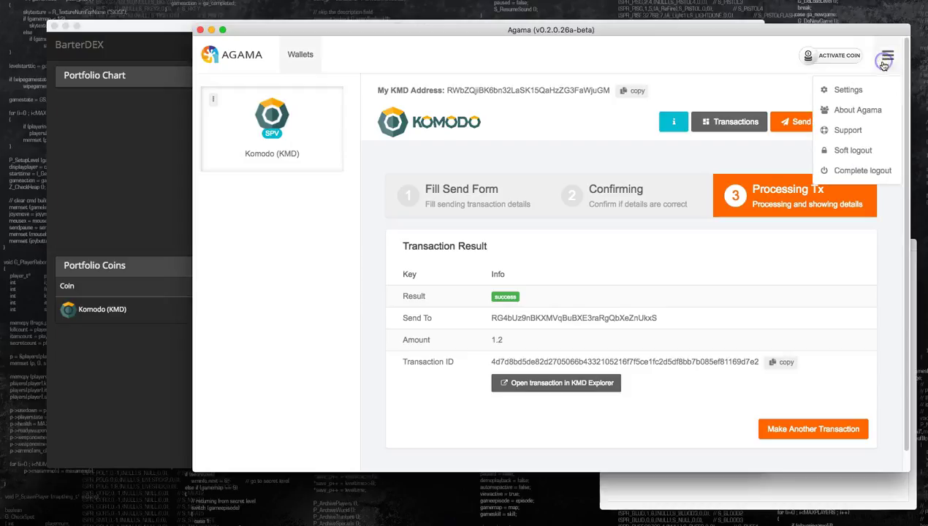
click(840, 170)
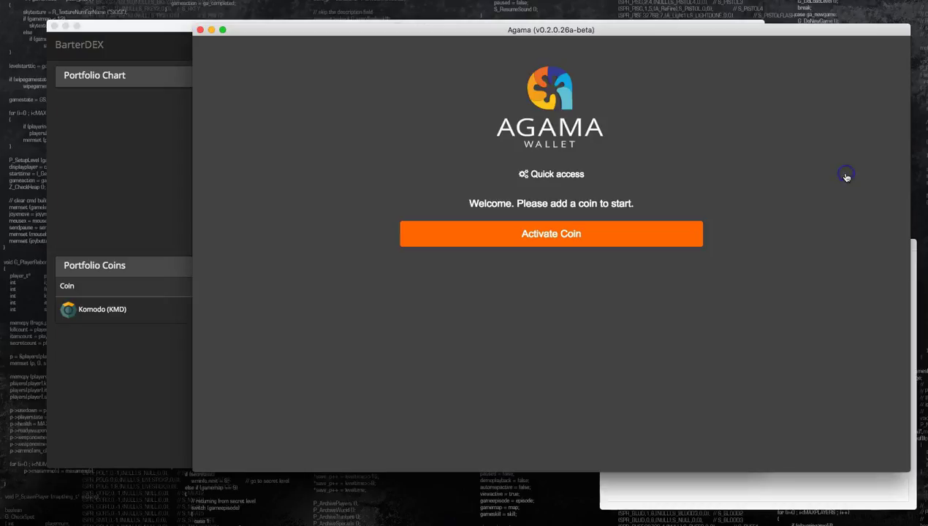
click(200, 30)
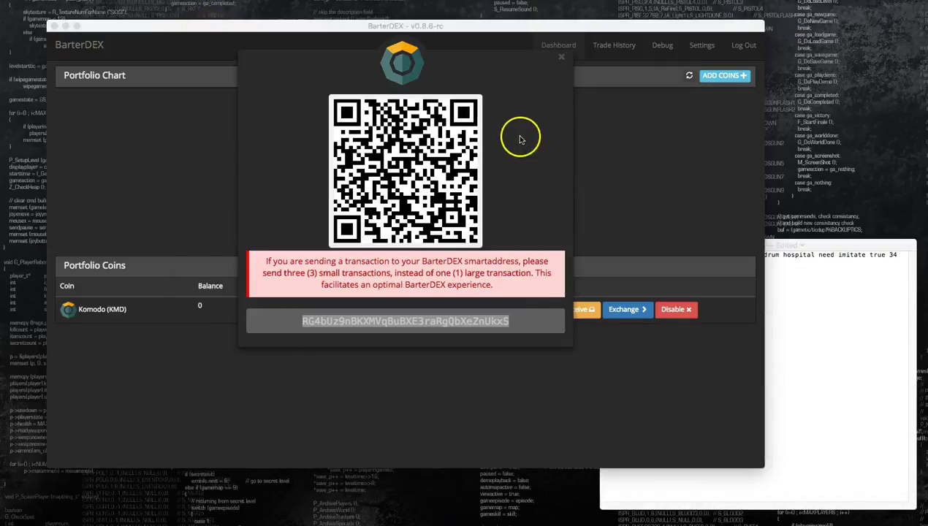
Close the Komodo receive address dialog in BarterDEX and check the KMD balance in the portfolio.
click(561, 61)
click(561, 61)
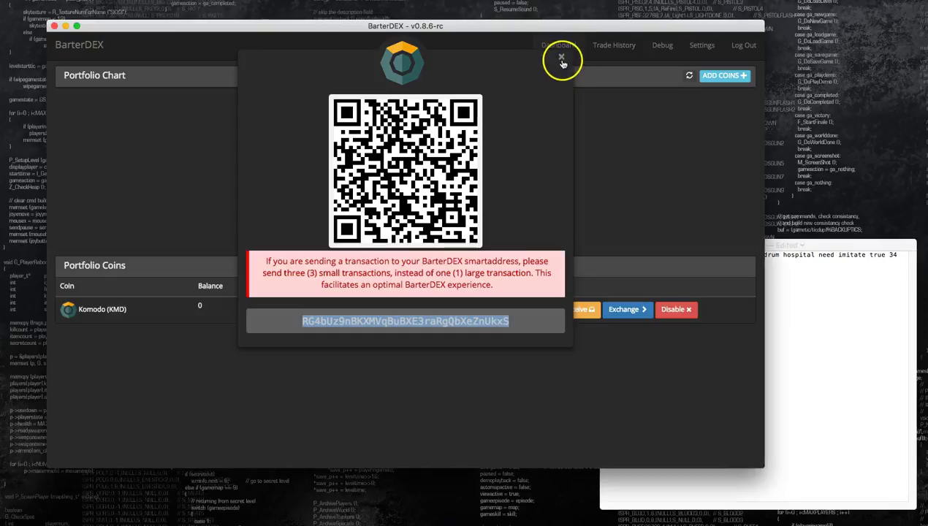
click(562, 62)
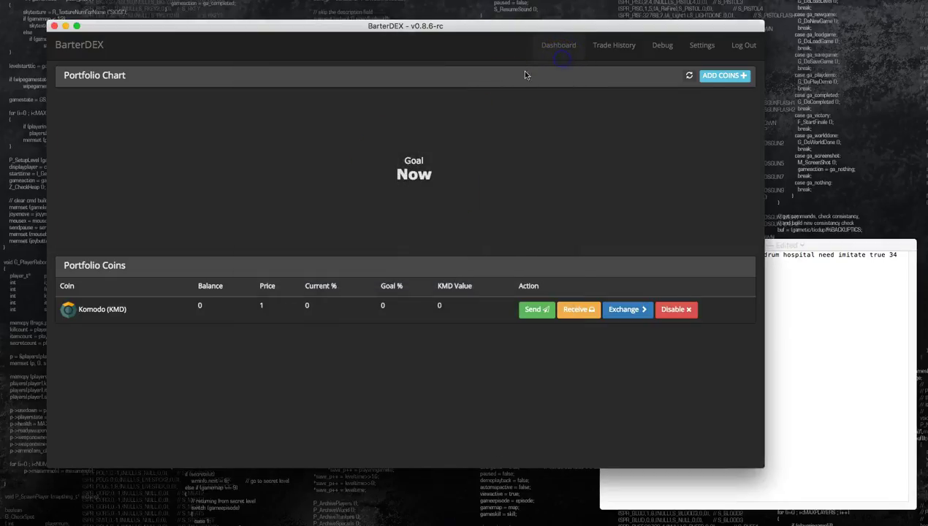
click(69, 450)
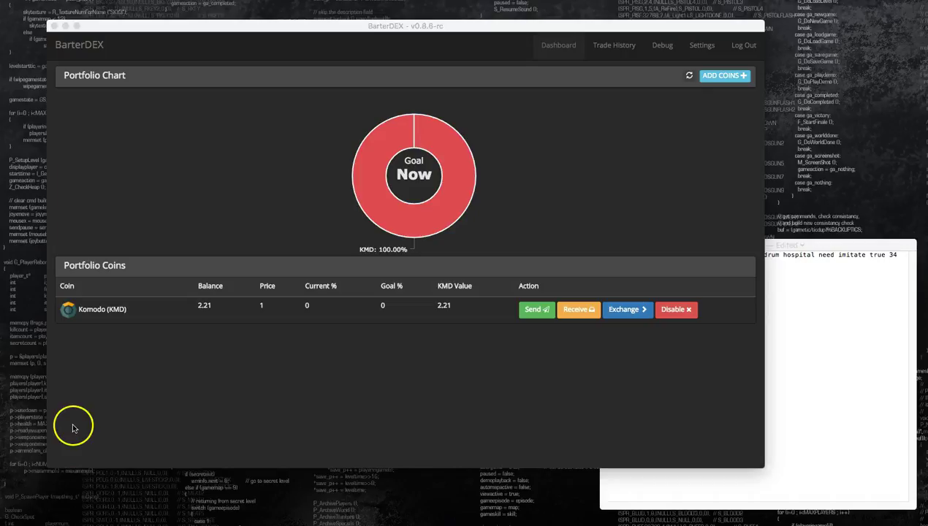
click(73, 428)
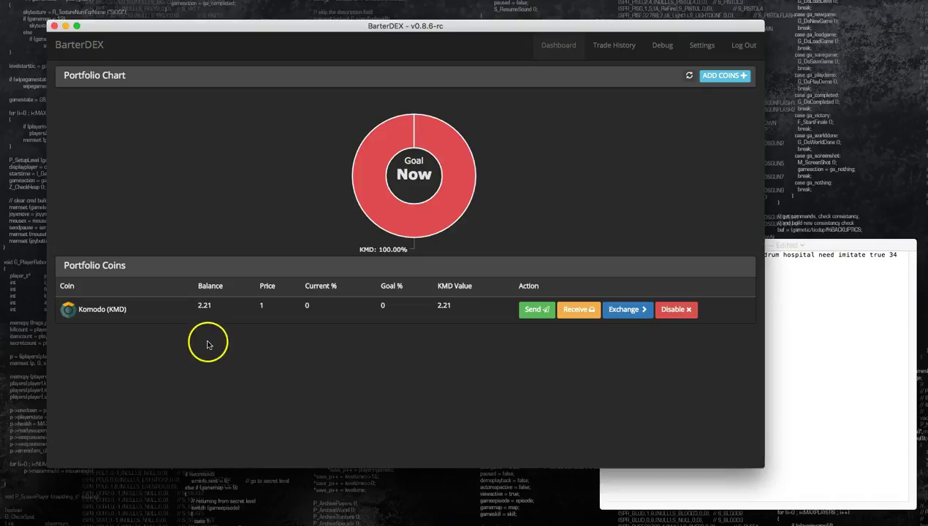
double_click(203, 306)
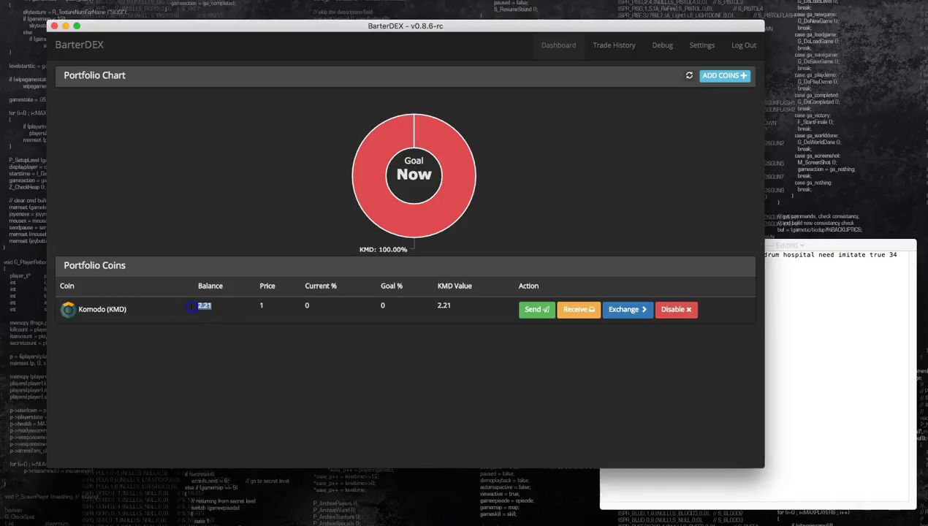
Add Litecoin (LTC) to the portfolio with native mode switched off.
click(723, 77)
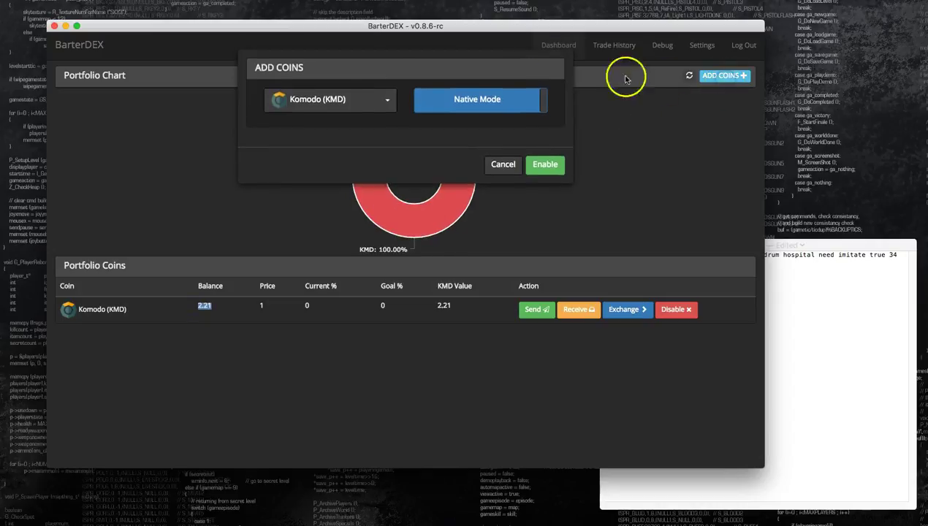
click(365, 98)
scroll(356, 240, down, 3)
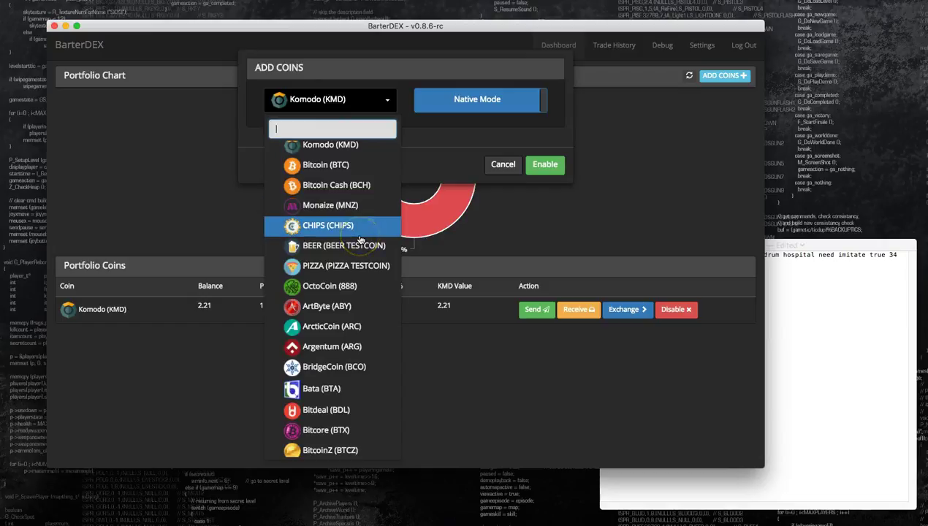
text(lite)
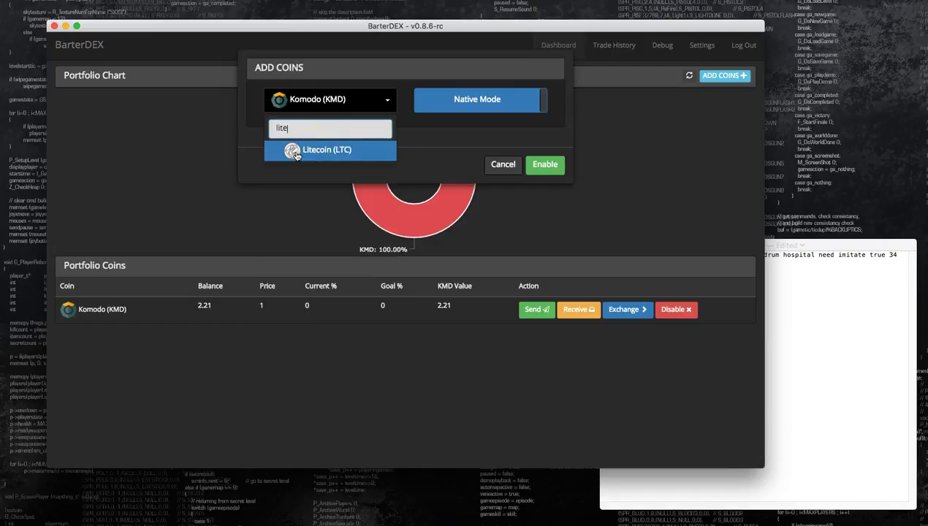
click(329, 146)
click(491, 108)
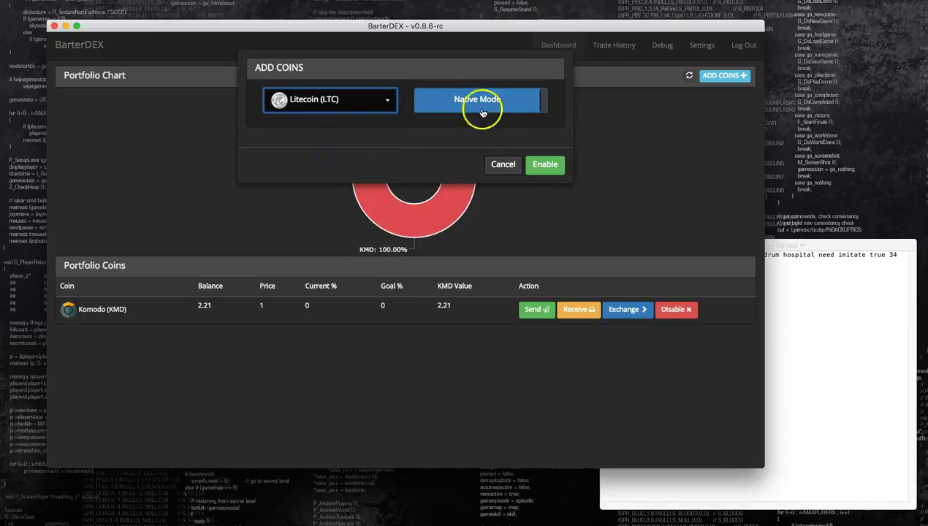
click(544, 163)
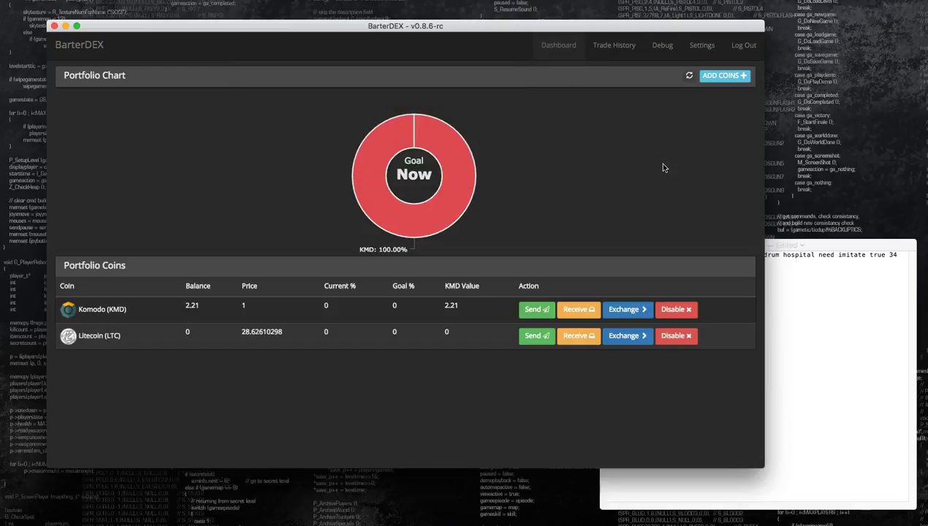
Add Bitcoin Gold (BTG) to the portfolio with native mode switched off.
click(722, 76)
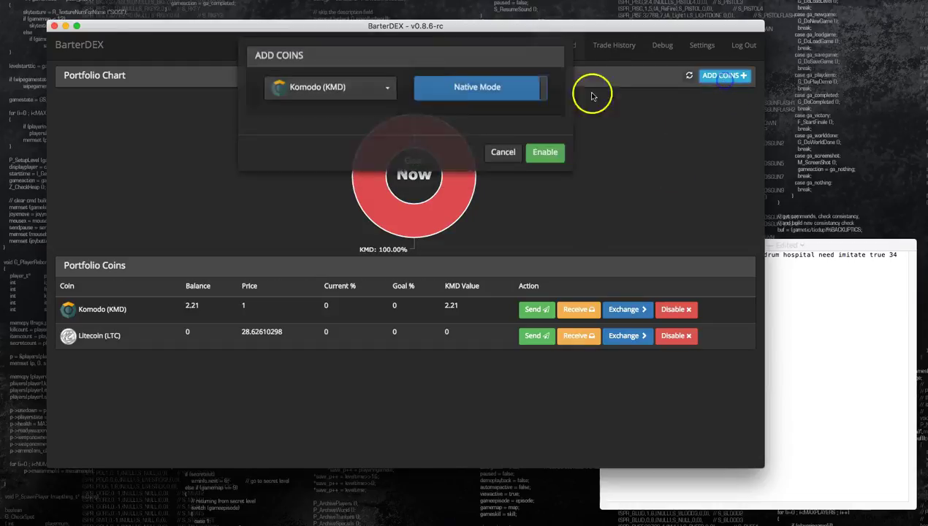
click(369, 106)
scroll(357, 209, down, 5)
scroll(355, 212, up, 3)
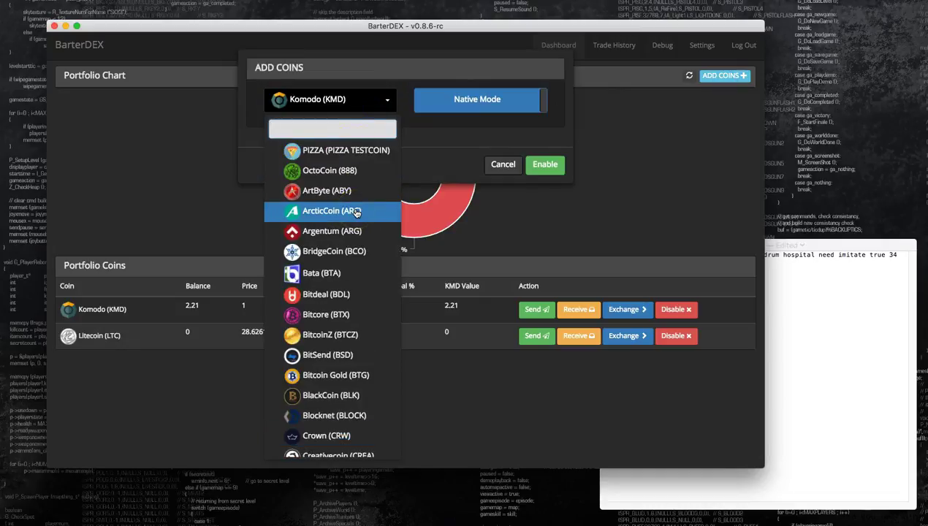
scroll(356, 211, down, 2)
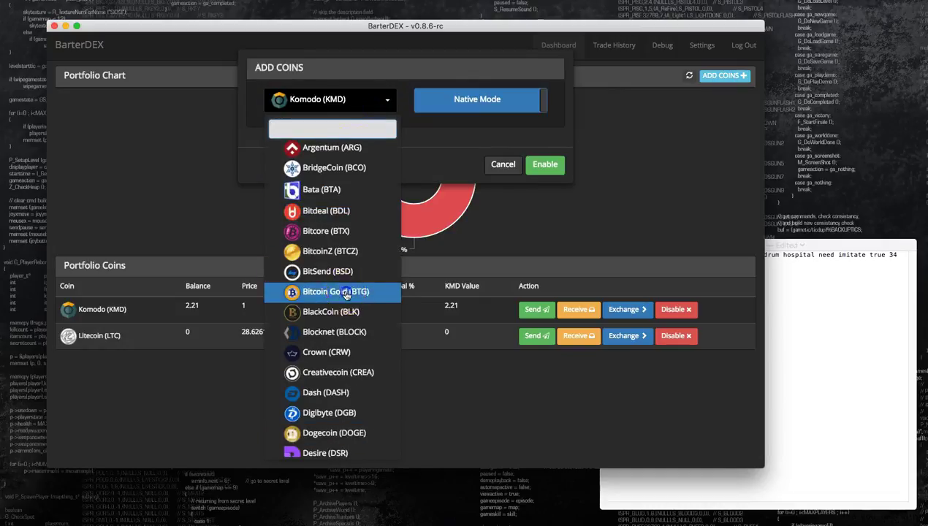
click(321, 317)
click(501, 118)
click(544, 163)
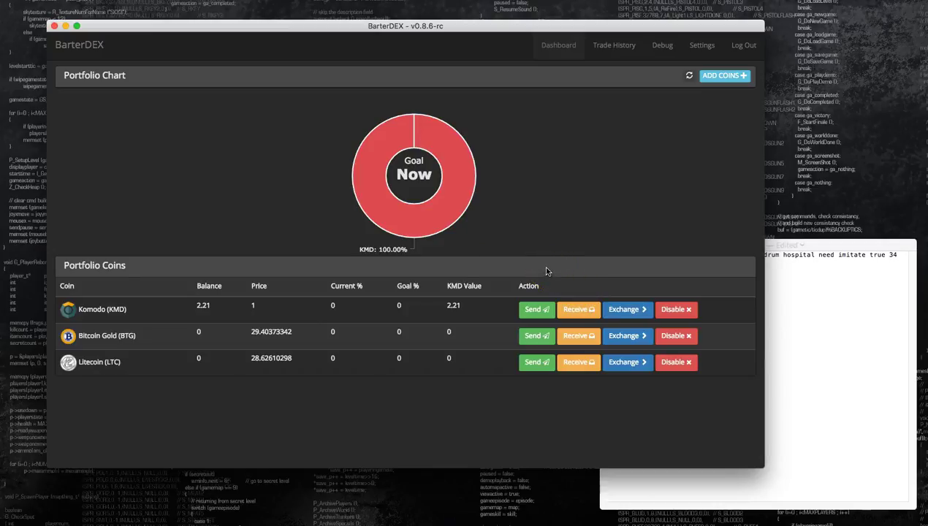
View the receive addresses of Bitcoin Gold and Litecoin, selecting each address and closing its dialog.
click(585, 337)
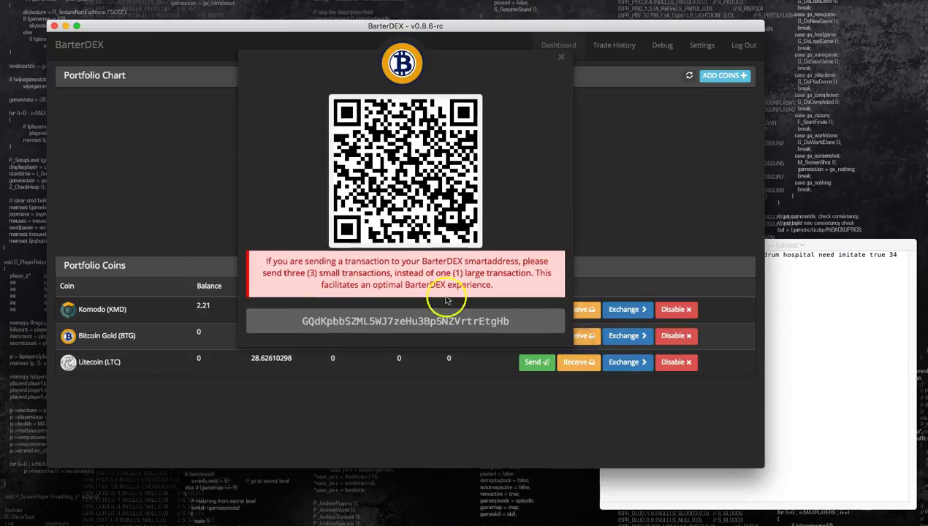
click(339, 322)
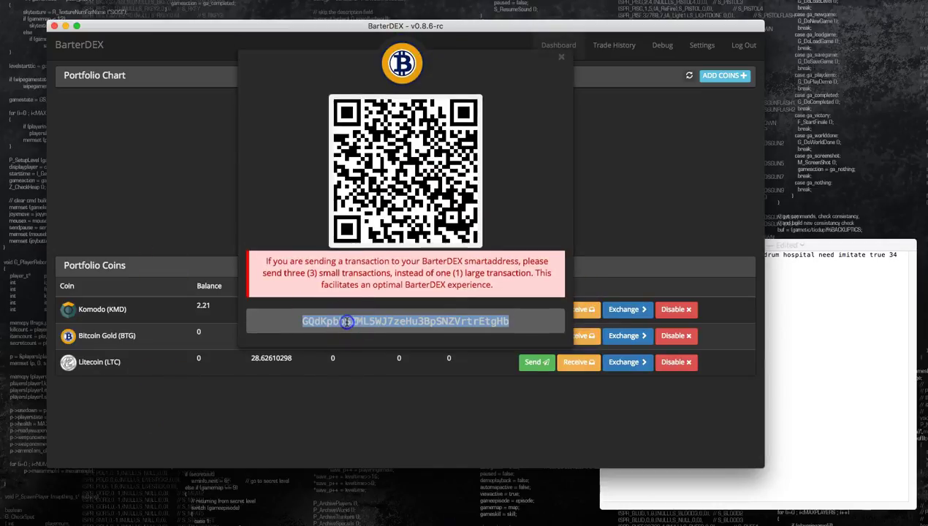
click(561, 58)
click(576, 362)
click(391, 321)
click(561, 58)
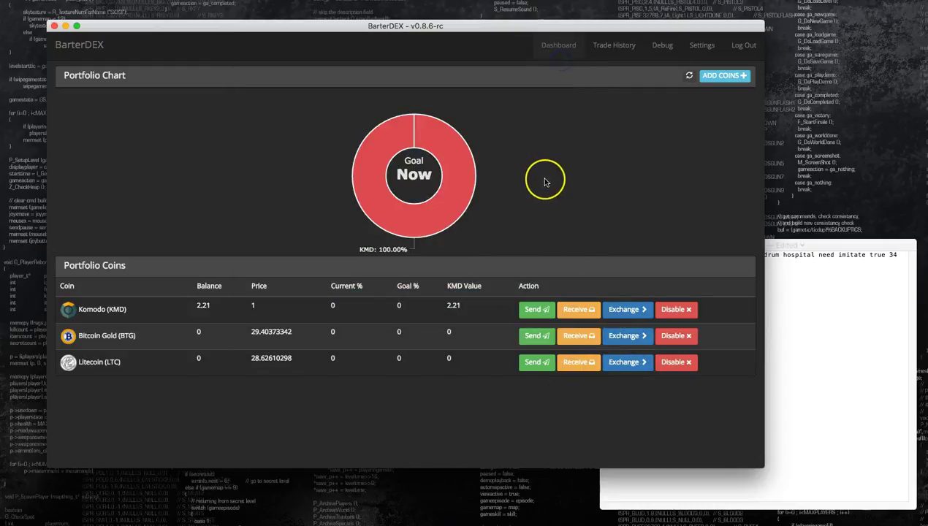
Highlight the saved passphrase in the text note, return to BarterDEX and log out.
click(851, 297)
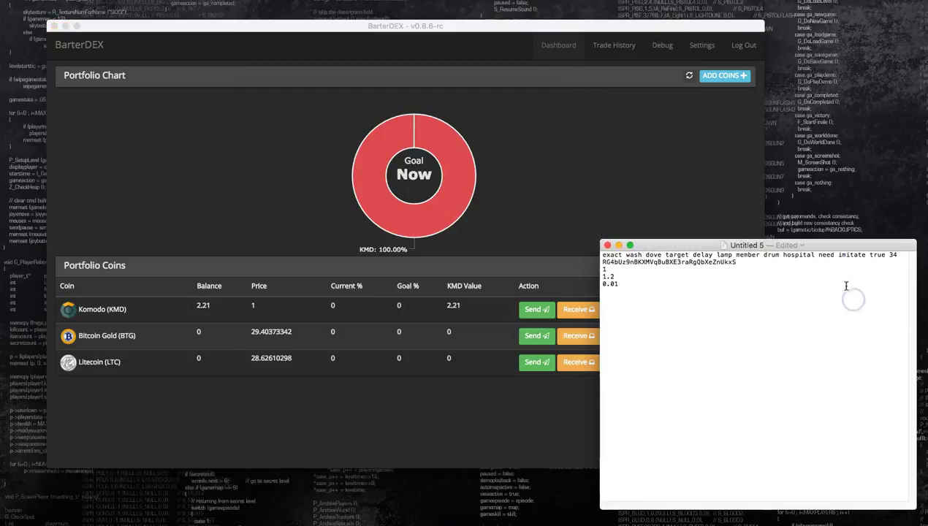
drag(899, 255, 654, 249)
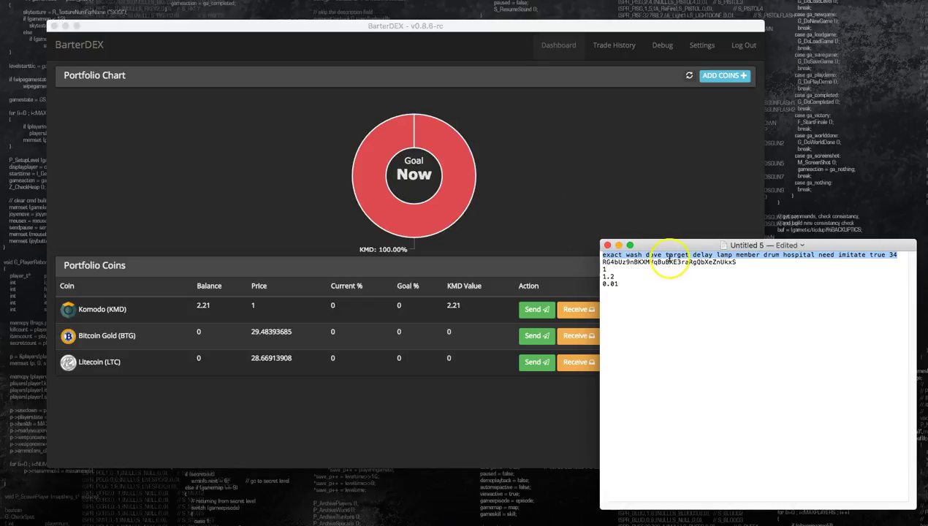
click(592, 225)
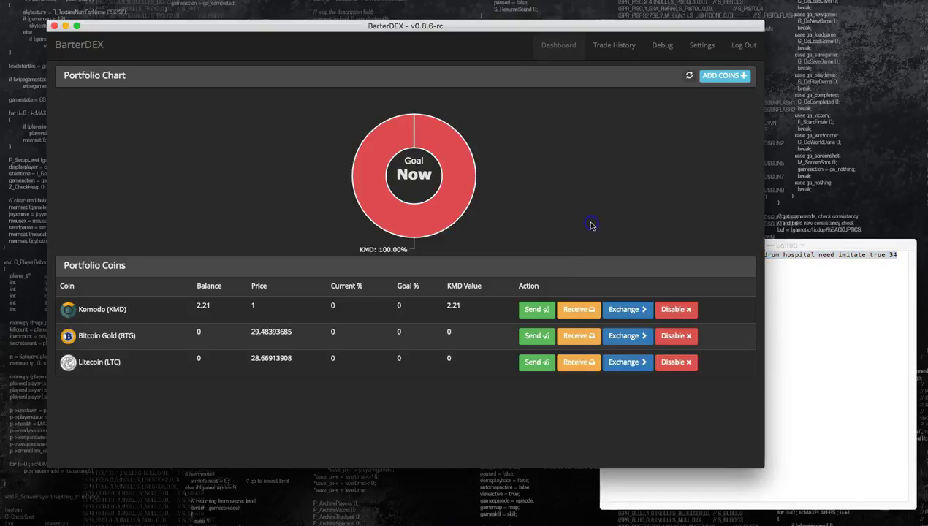
click(745, 50)
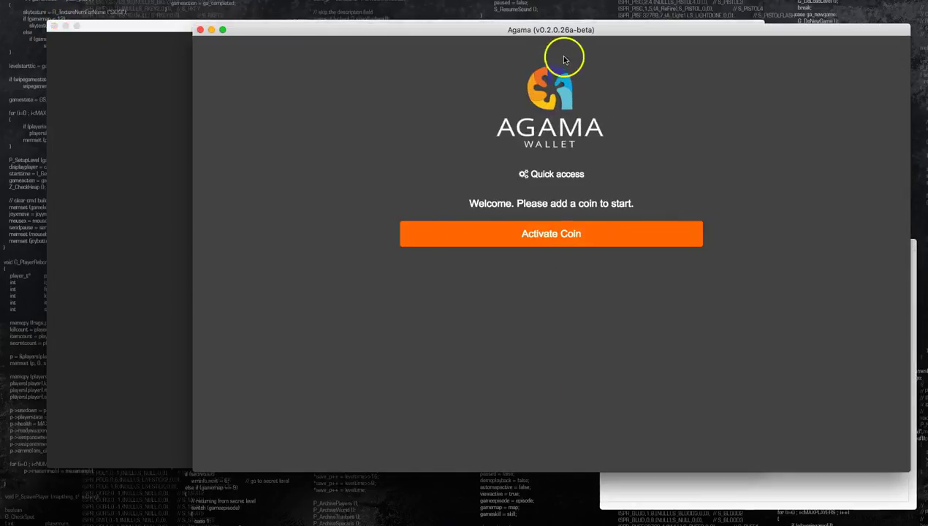
In the Agama wallet, begin activating a coin and choose Komodo (KMD) with Lite (SPV) mode.
drag(368, 26, 242, 25)
click(377, 230)
click(362, 198)
click(295, 231)
Copy the whole passphrase line from the text note.
click(830, 284)
triple_click(880, 260)
click(896, 256)
drag(896, 256, 628, 248)
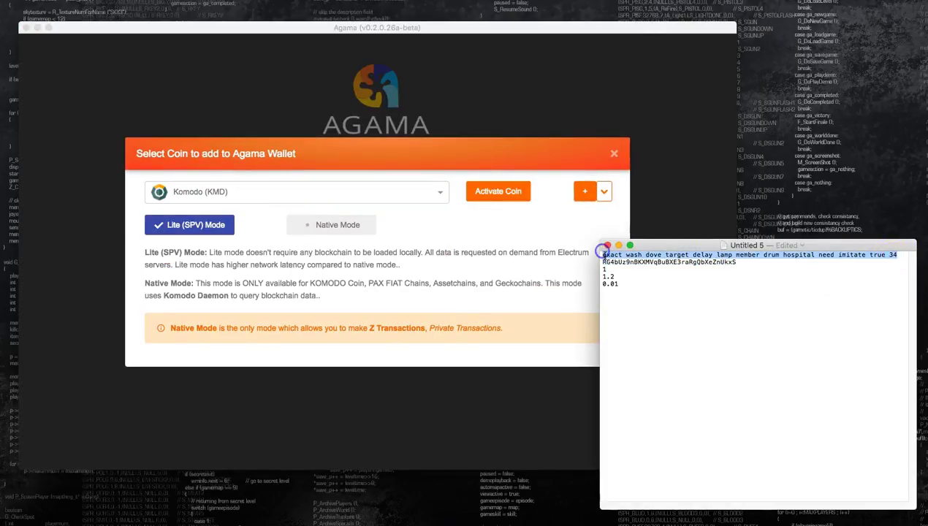
right_click(603, 252)
click(629, 304)
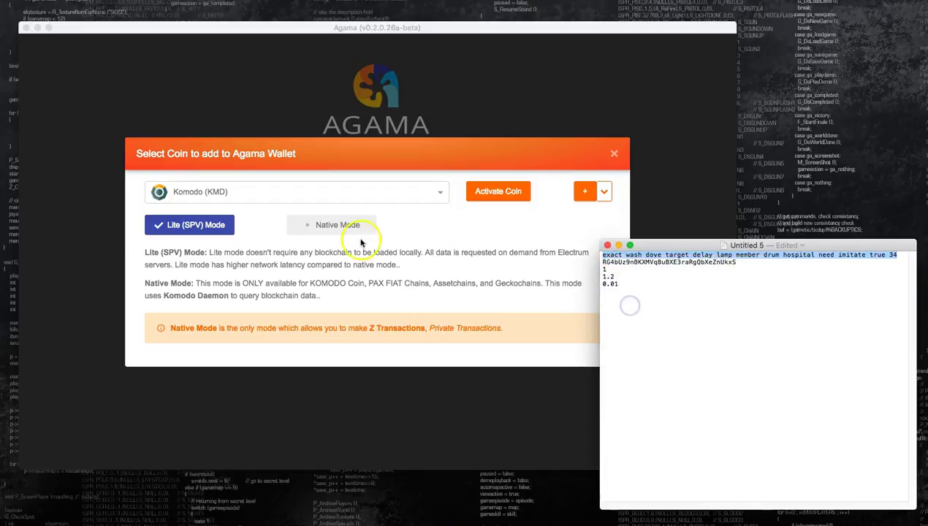
Activate the selected Komodo coin and log in to Agama by pasting the copied passphrase as the wallet seed.
click(518, 194)
click(354, 232)
right_click(354, 232)
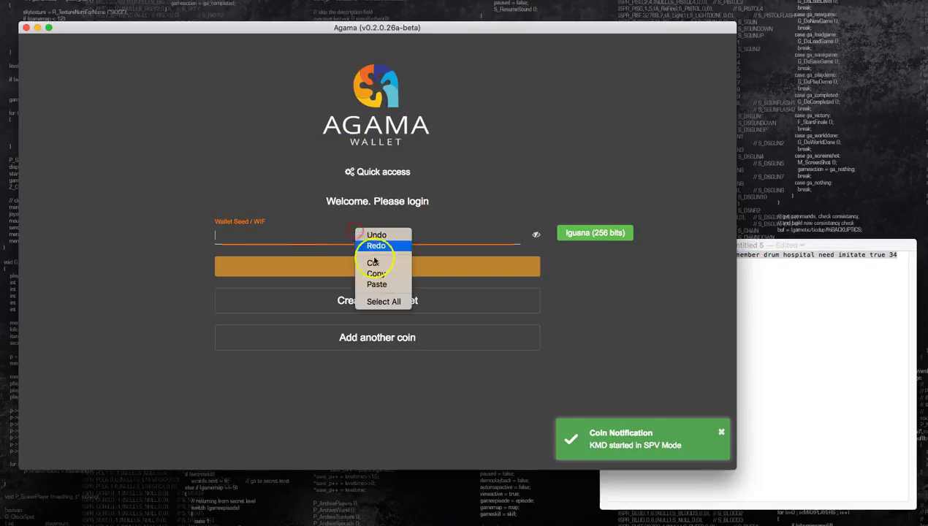
click(376, 284)
click(377, 267)
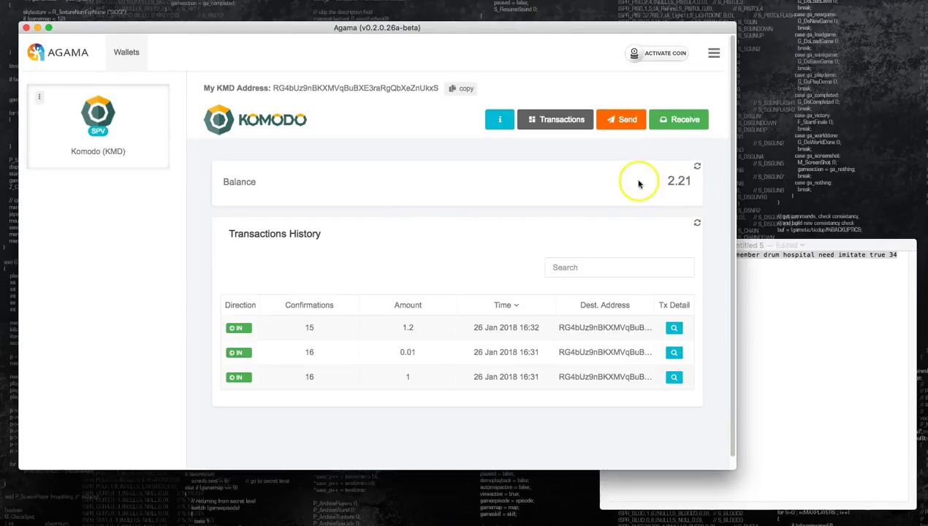
Check the KMD balance and the incoming transactions in the Agama wallet.
drag(638, 182, 706, 180)
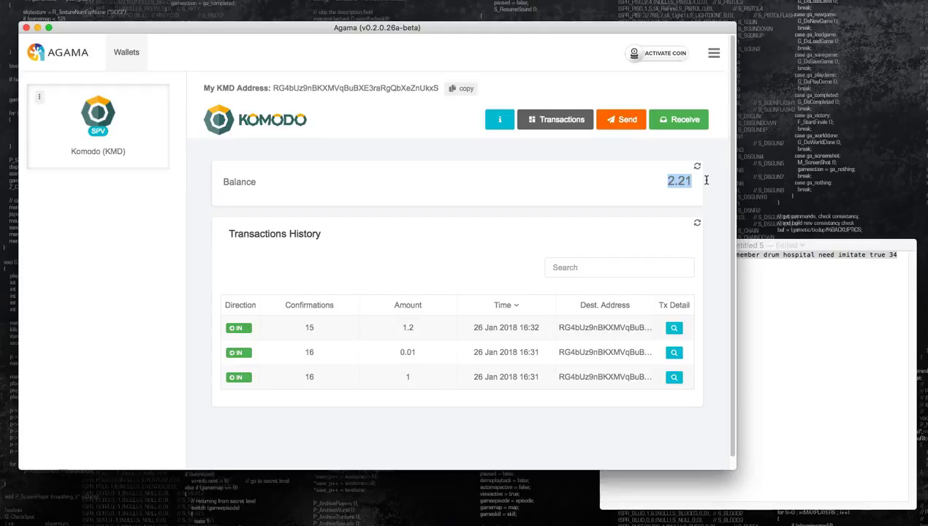
click(700, 176)
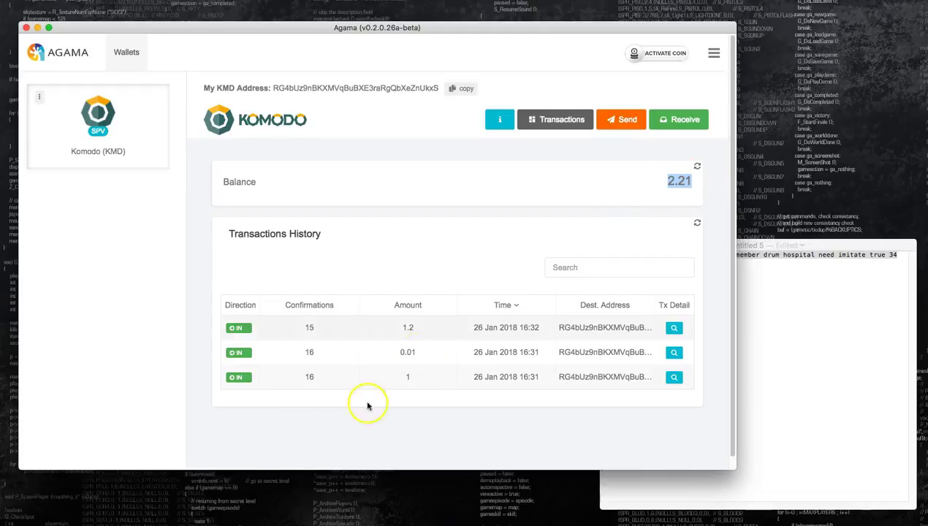